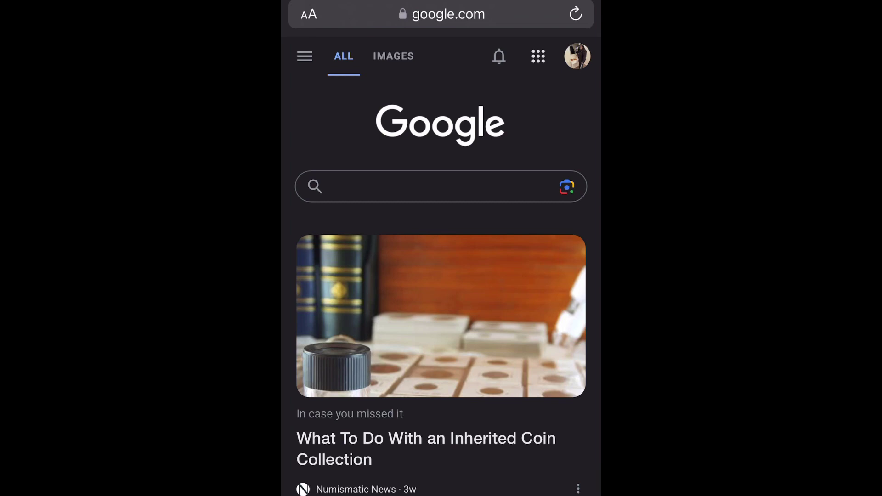
Step: Turn on portrait orientation lock from Control Center over the Google page
drag(571, 4, 572, 206)
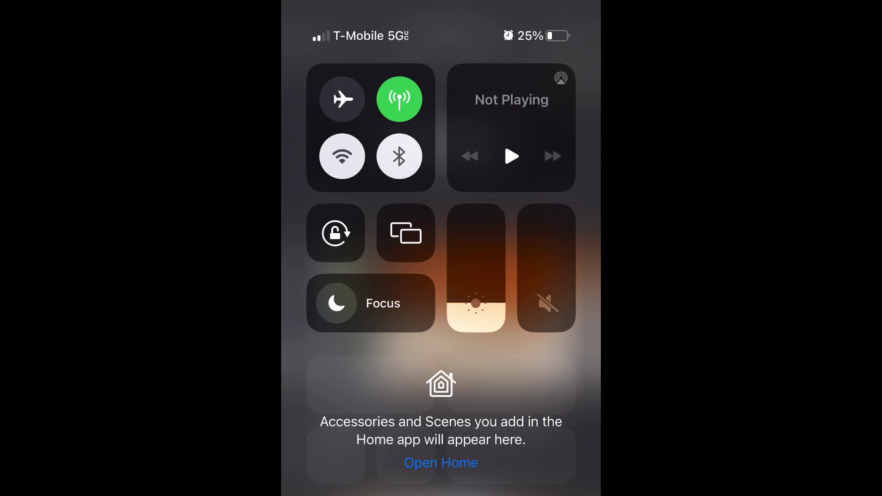
click(335, 233)
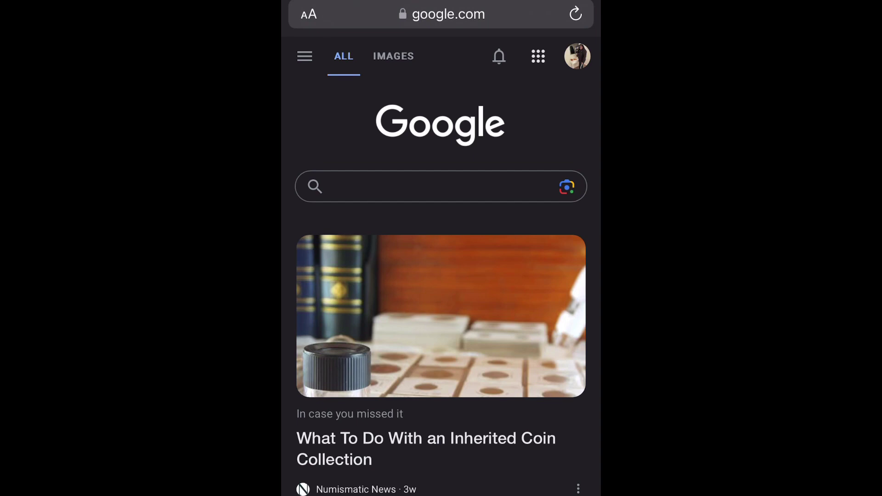
Step: Switch portrait orientation lock off in Control Center and return to the Google page
drag(579, 3, 579, 276)
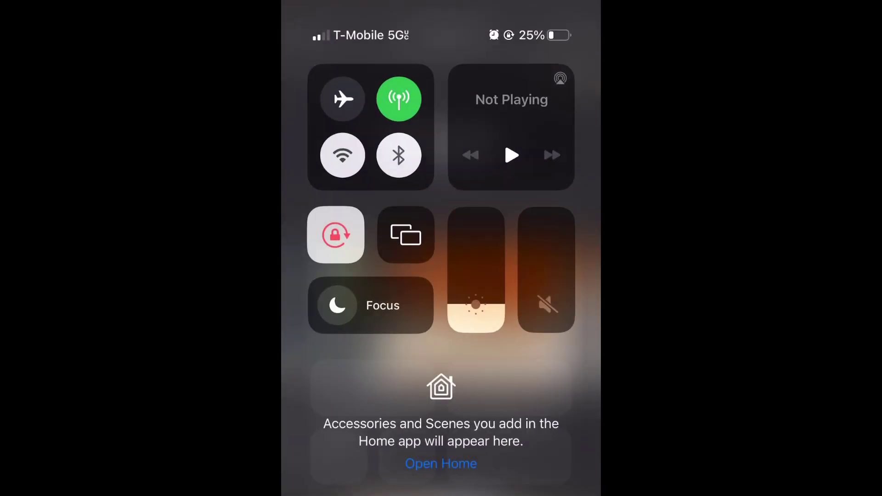
click(335, 233)
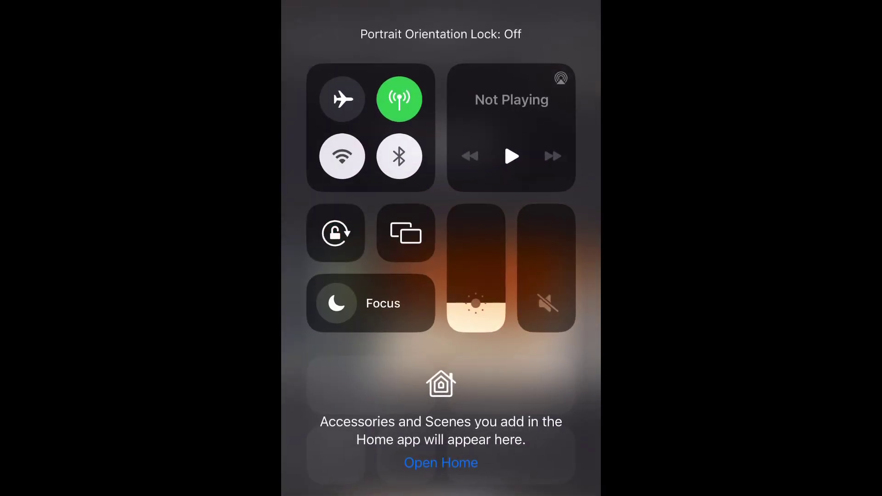
drag(441, 489, 441, 206)
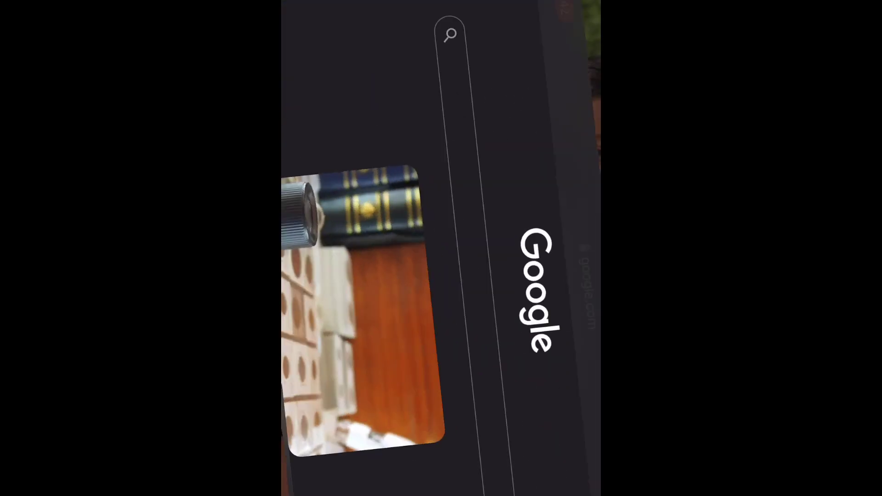